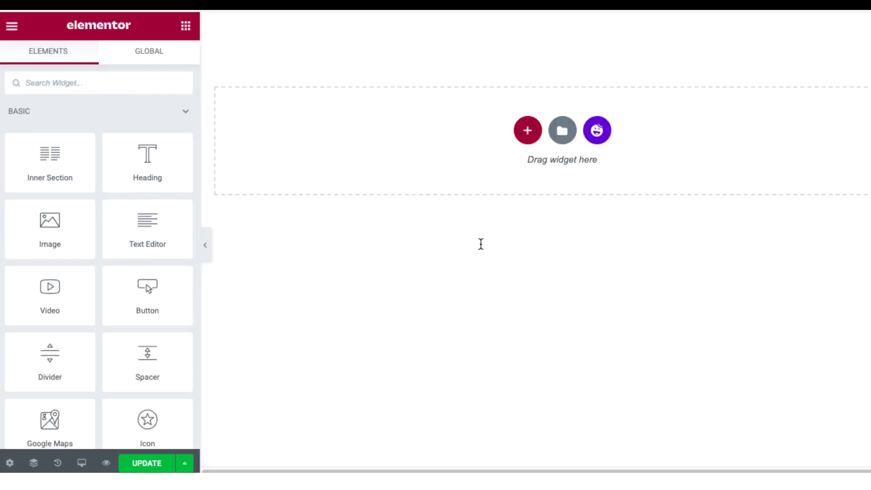
Add a one-column section with an Image widget showing the 1536x1536 snowy house photo
click(529, 137)
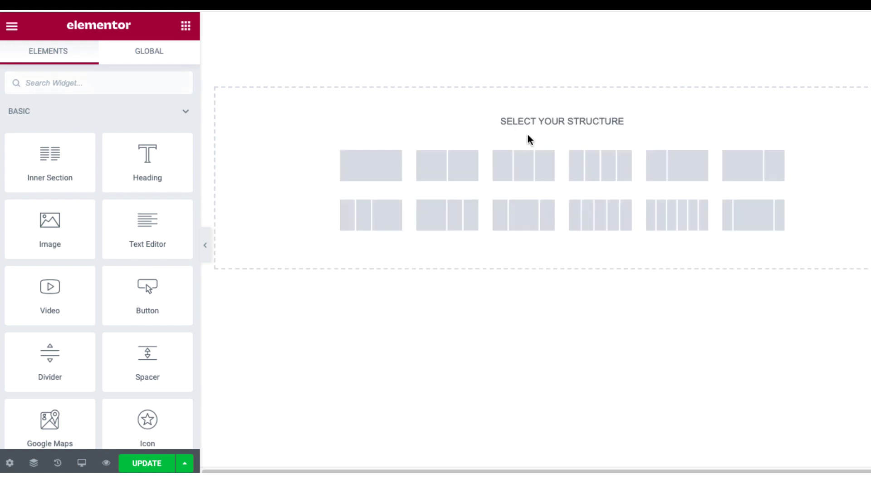
click(383, 170)
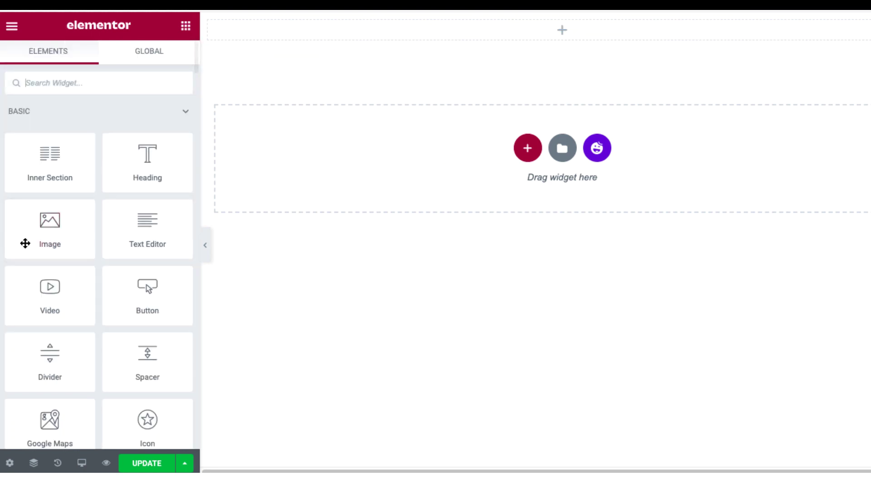
drag(31, 240, 323, 136)
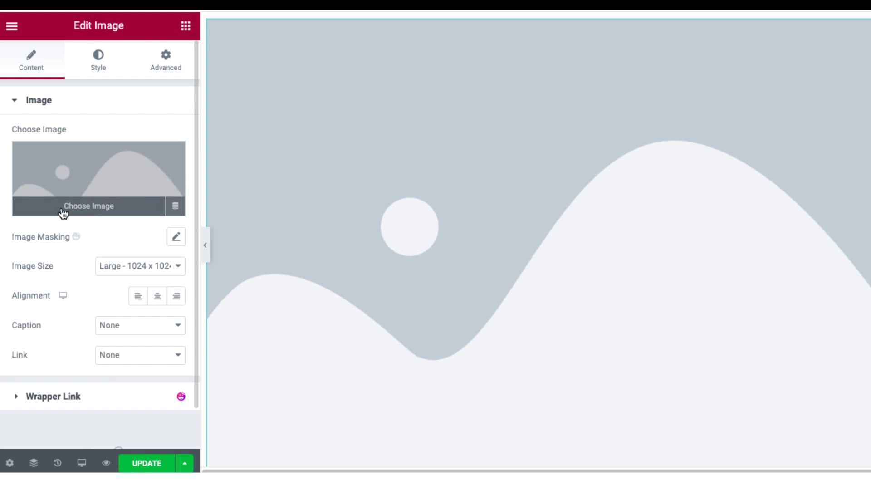
click(63, 209)
scroll(641, 199, down, 10)
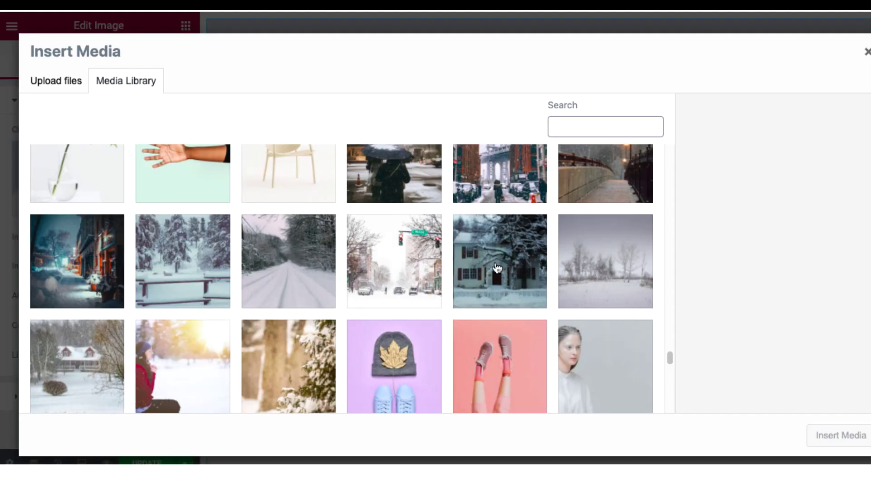
click(498, 267)
click(856, 444)
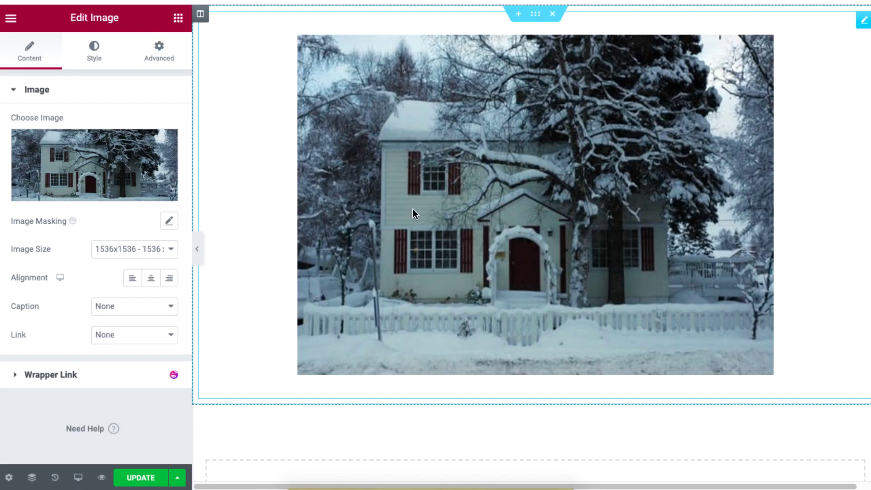
Turn on image masking and try bubble, splatter, blob and brush shapes, settling on the speech-bubble blob
click(171, 225)
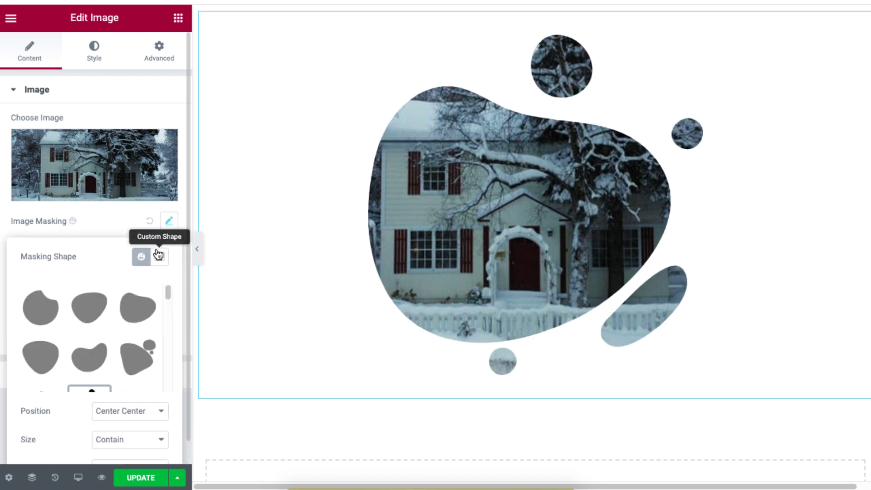
click(137, 357)
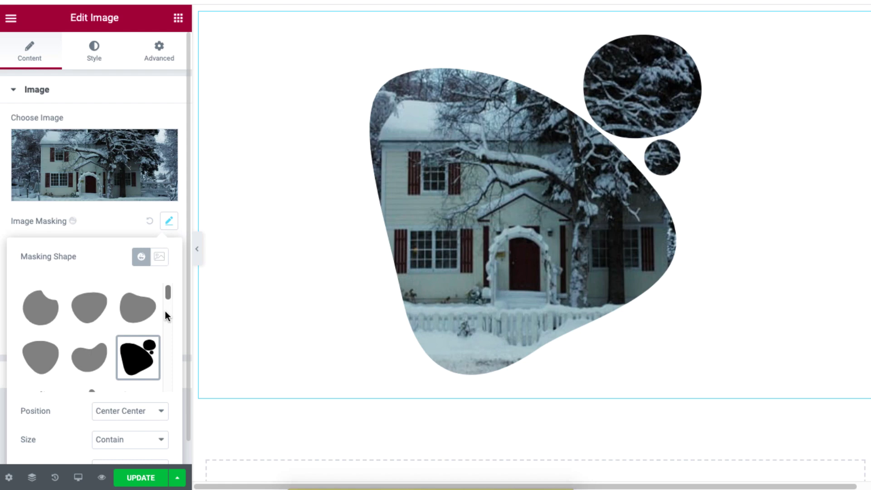
scroll(165, 311, down, 2)
click(41, 327)
click(88, 374)
drag(166, 303, 167, 326)
click(40, 353)
click(145, 365)
scroll(33, 318, down, 3)
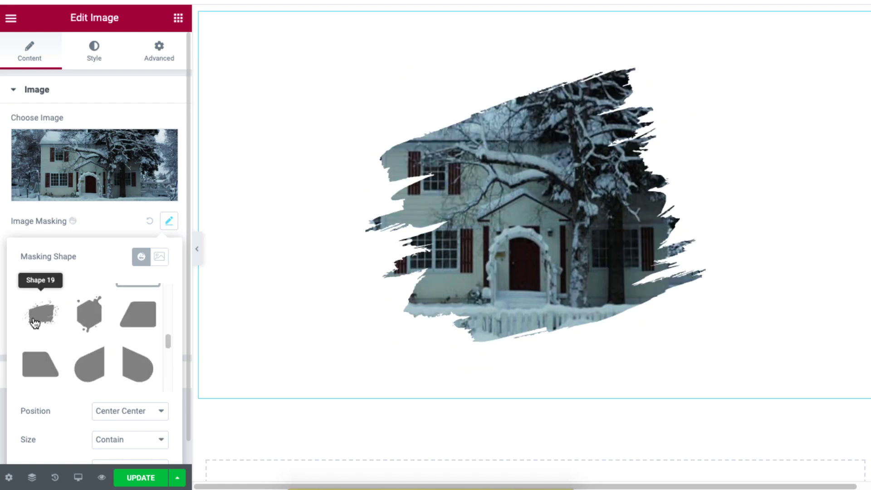
click(137, 348)
Test mask positions Center Left, Center Right, Top Center and Top Right
click(154, 412)
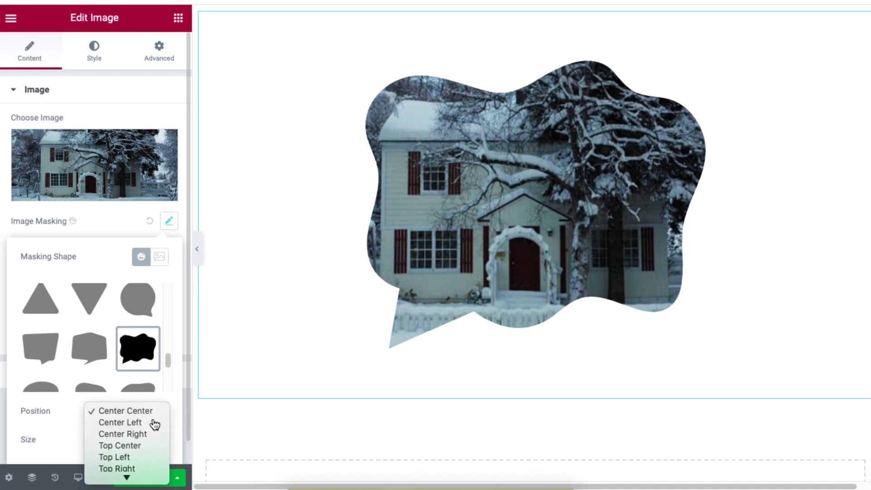
click(151, 422)
click(151, 416)
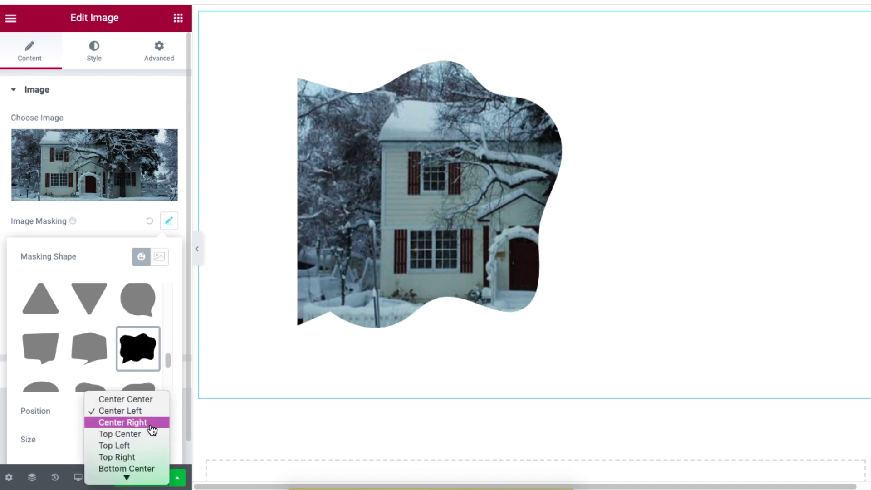
click(152, 421)
click(152, 417)
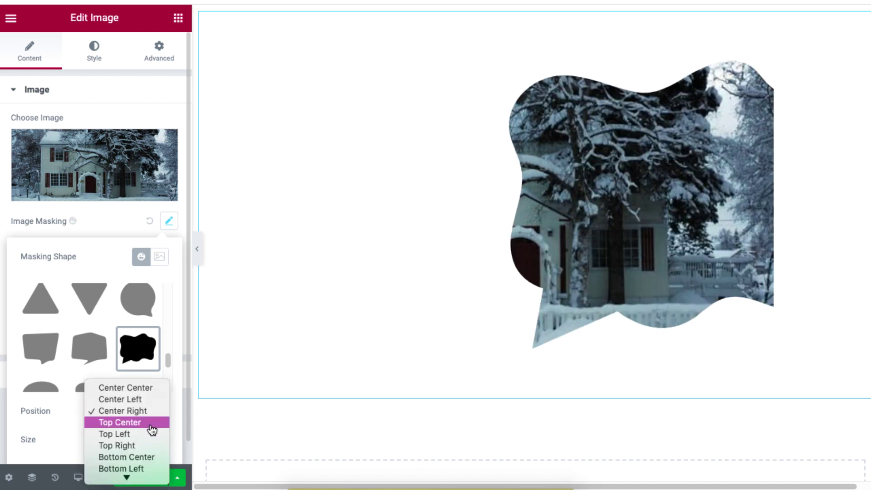
click(151, 421)
click(151, 418)
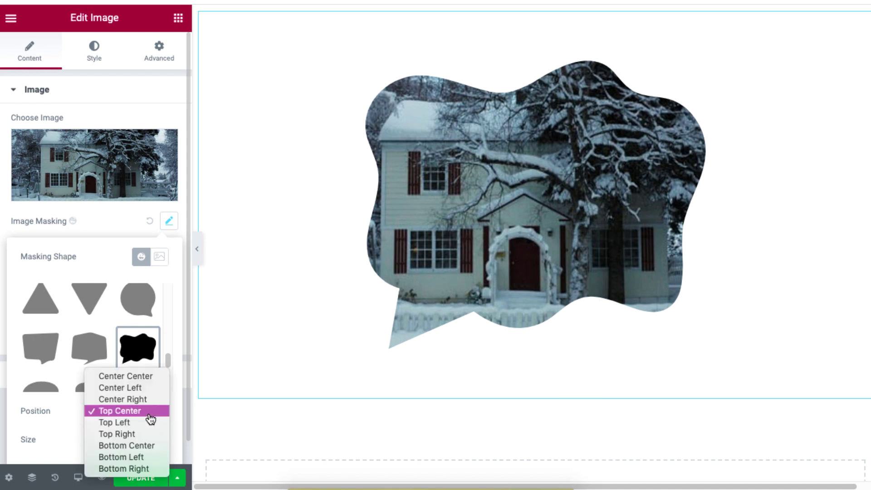
click(150, 438)
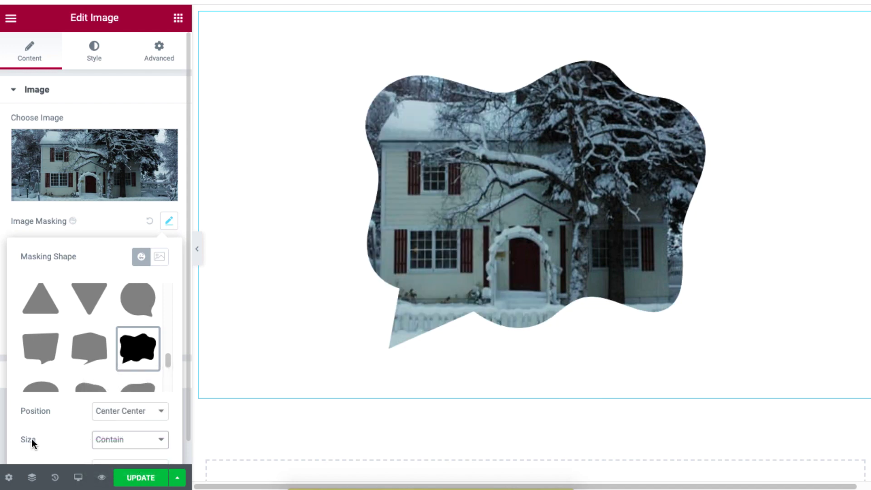
Try Cover, Contain and Custom mask sizes, settling on Contain
click(152, 439)
click(146, 427)
click(147, 447)
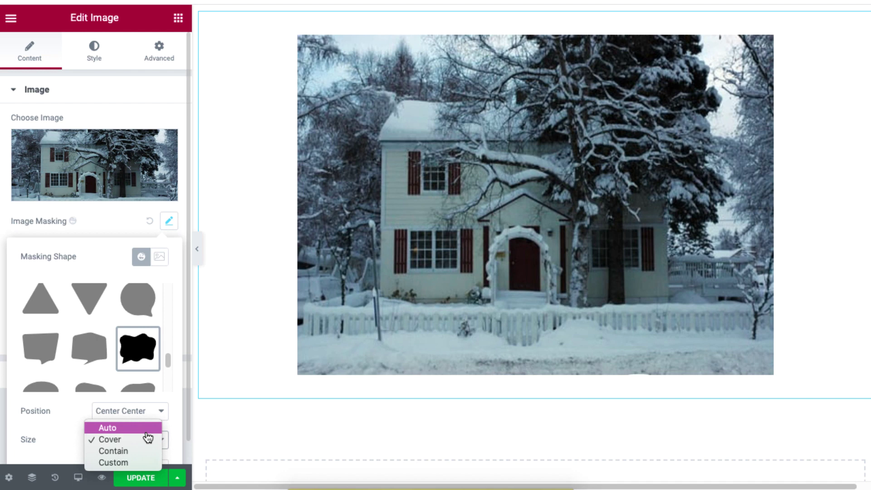
click(146, 450)
click(147, 447)
click(147, 451)
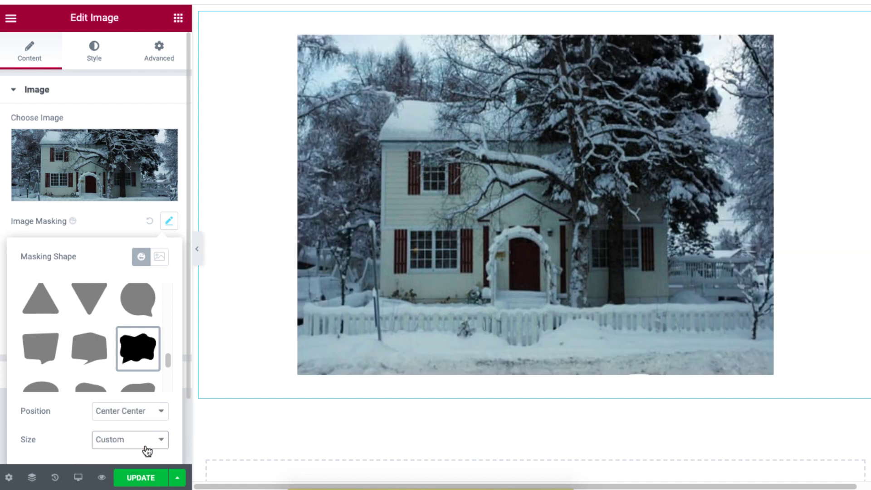
click(139, 442)
click(136, 428)
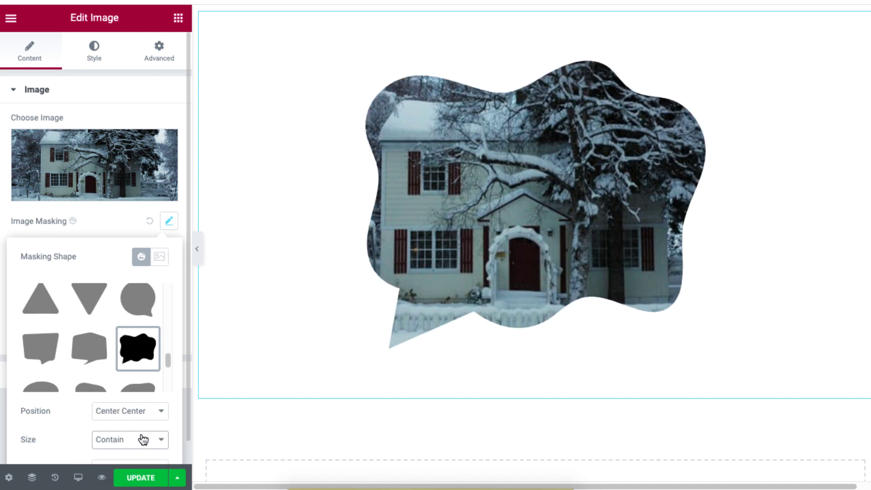
Try Repeat-y, Repeat-x and Space mask tiling, then undo back to Repeat
scroll(168, 397, down, 1)
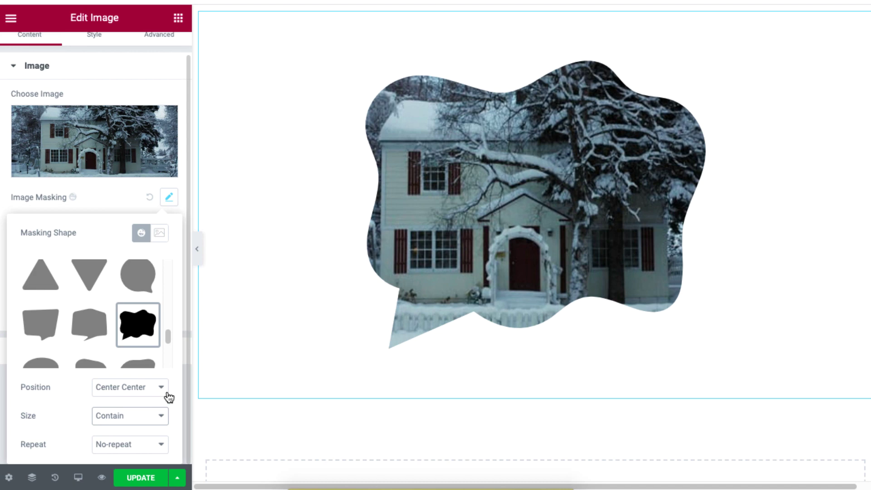
click(132, 445)
click(138, 410)
click(143, 448)
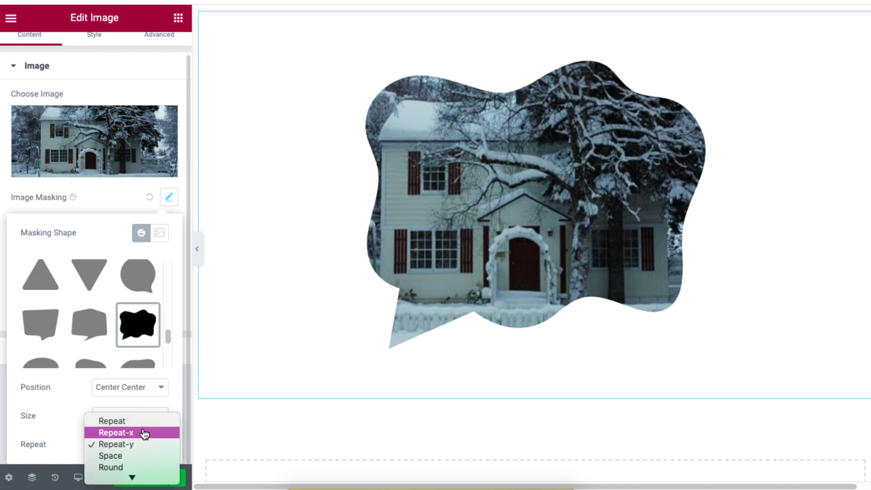
click(143, 432)
click(144, 443)
click(149, 467)
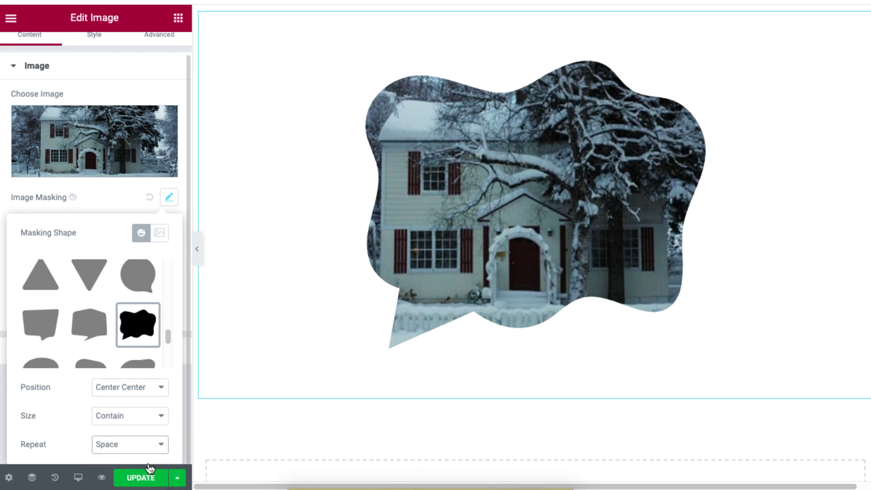
key(ctrl+z)
Switch the mask through speech-bubble and round-bubble shapes, ending on the inverted triangle
click(85, 326)
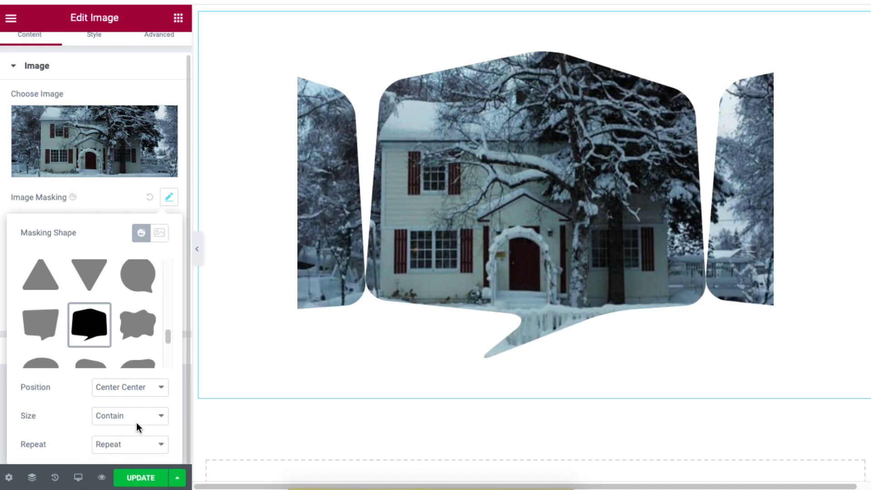
click(137, 286)
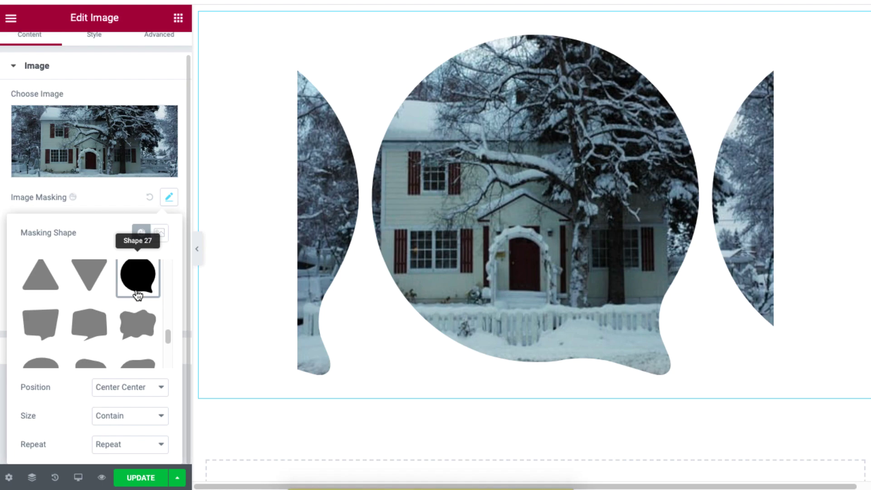
click(100, 286)
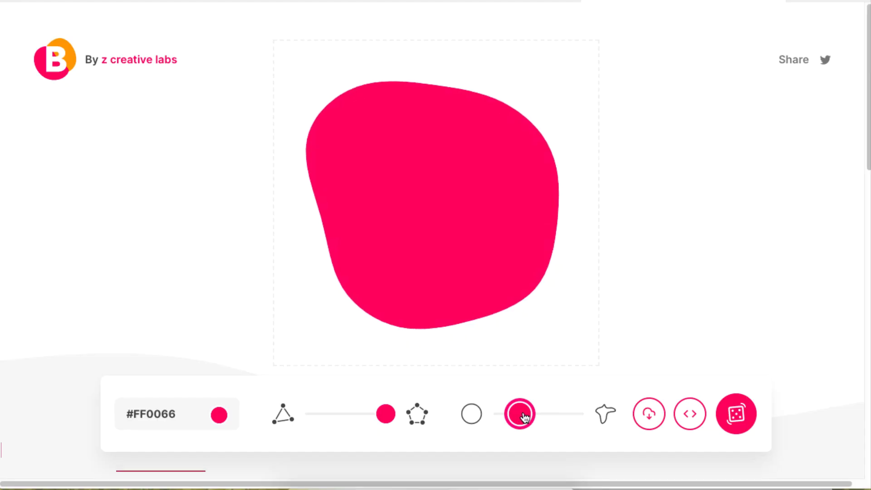
Reshape the pink blob with the randomness and complexity sliders and download it as blob (5).svg
drag(526, 416, 559, 415)
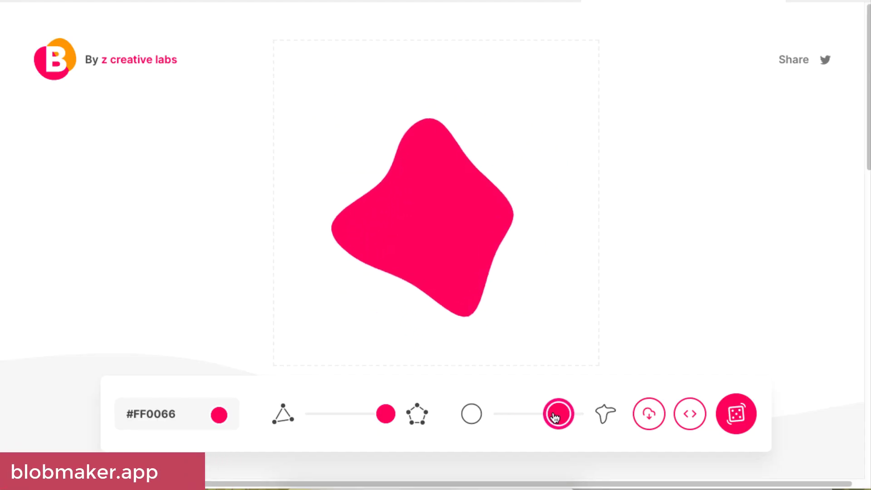
click(386, 415)
mouse_move(388, 417)
mouse_down()
mouse_move(344, 413)
mouse_move(373, 416)
mouse_up()
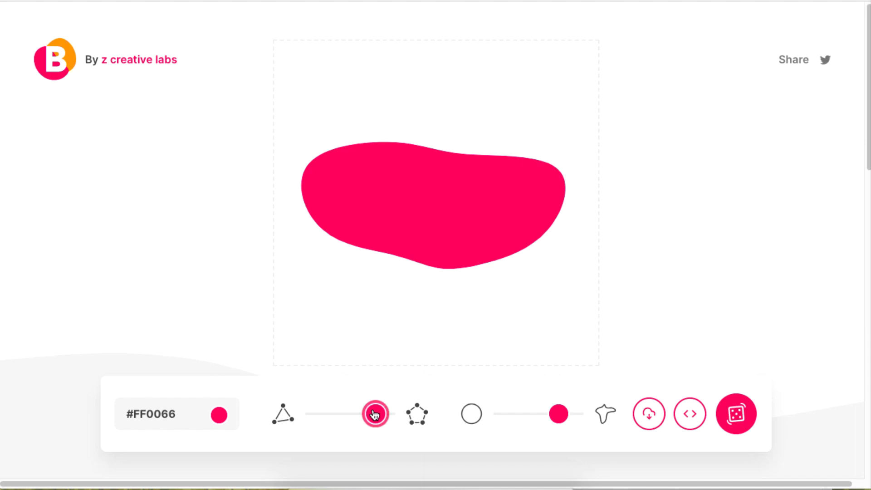
click(649, 422)
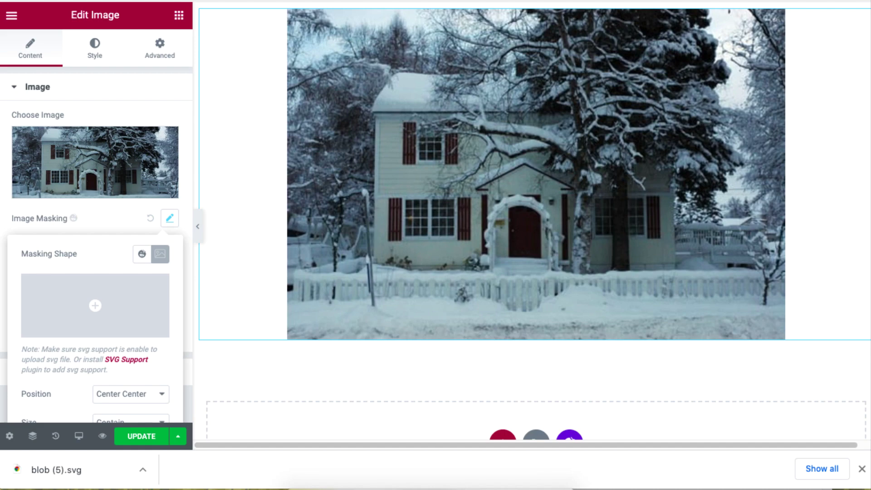
Switch the image masking shape to Custom Shape
click(170, 219)
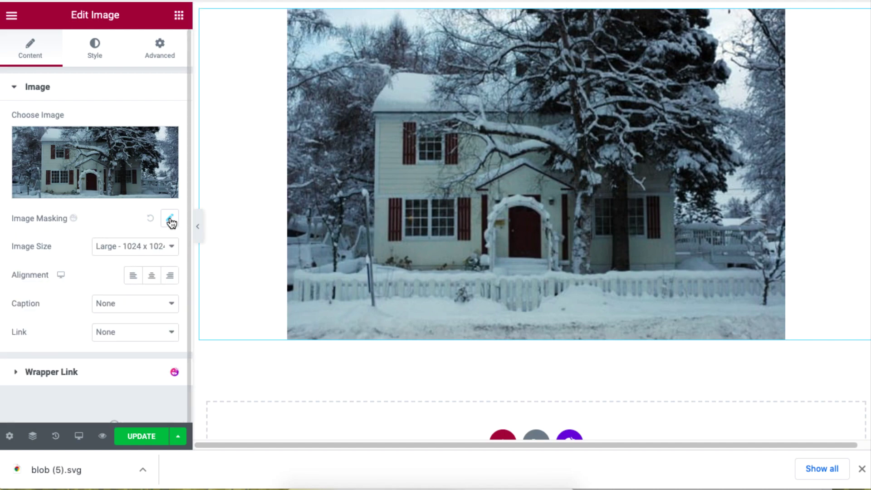
click(171, 221)
click(166, 255)
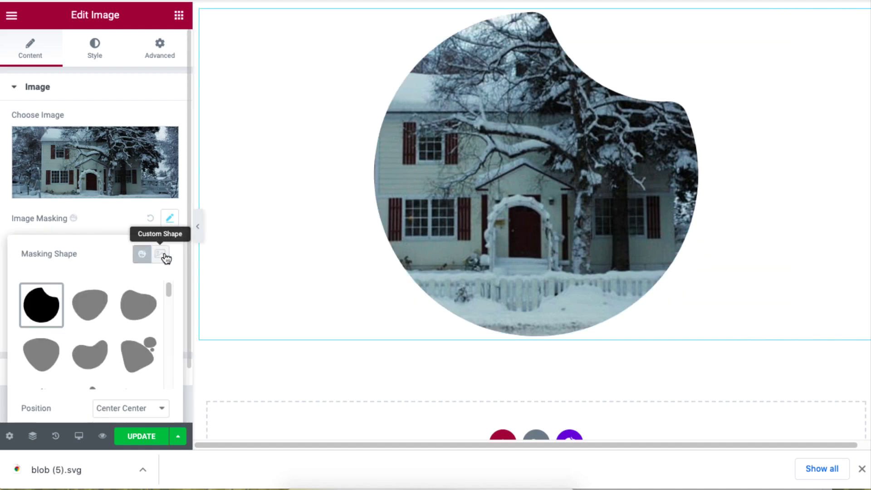
click(165, 257)
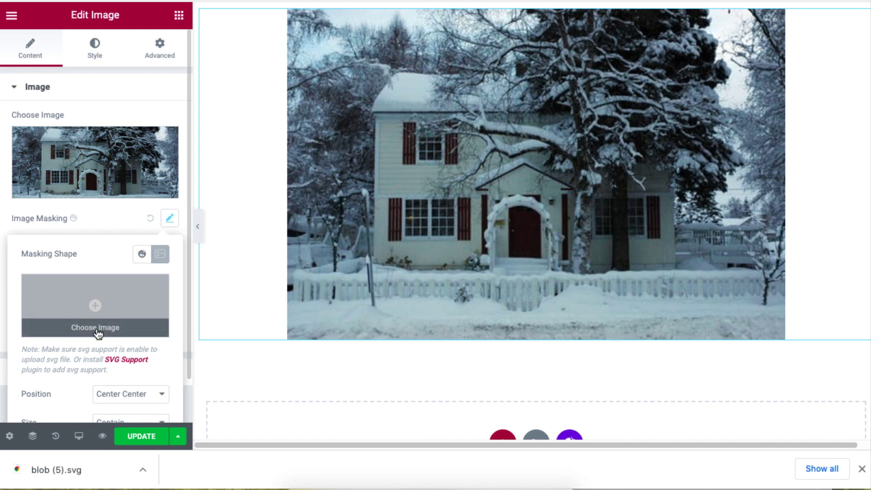
Upload blob (5).svg from Finder as the custom mask; it's rejected as an unpermitted file type
click(138, 335)
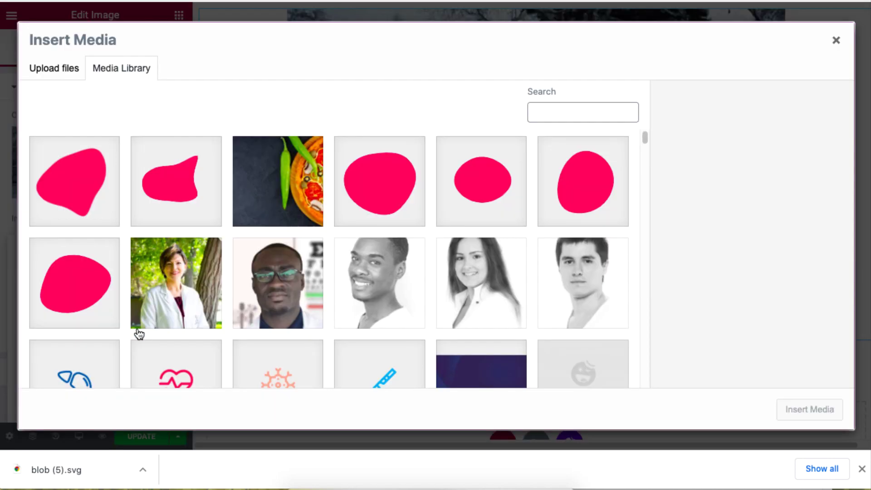
click(64, 70)
click(145, 468)
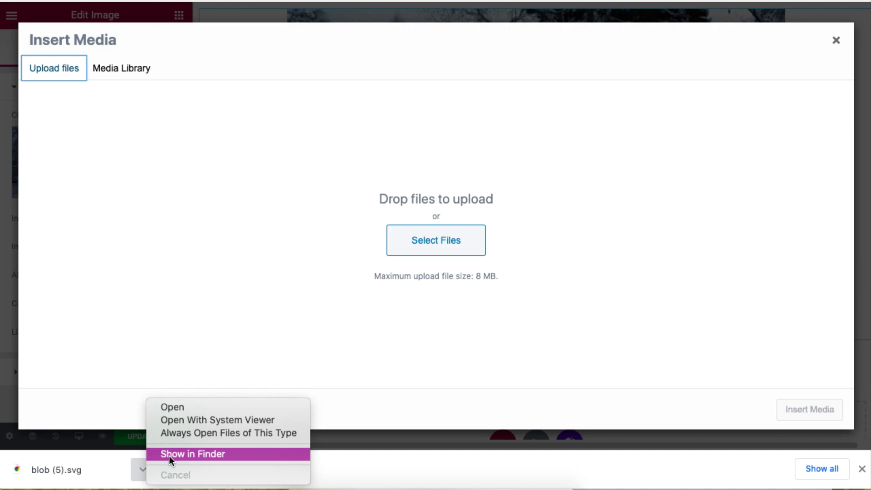
click(168, 455)
drag(509, 402, 436, 227)
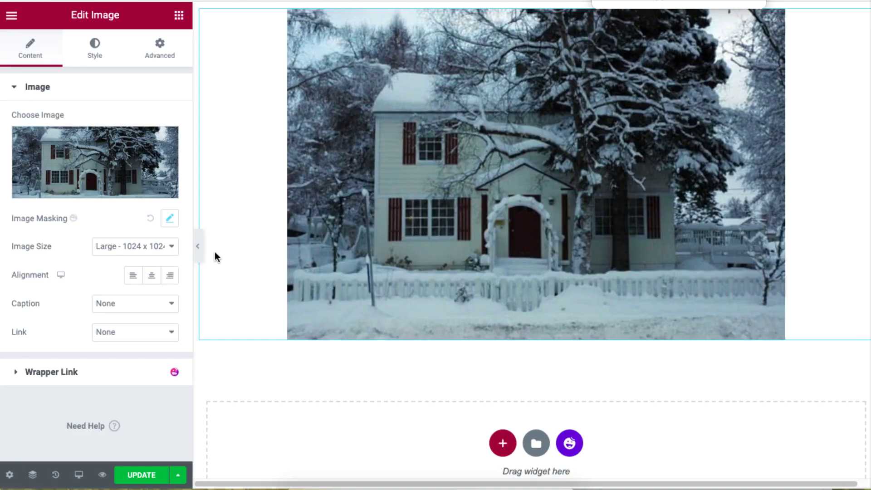
drag(509, 406, 551, 238)
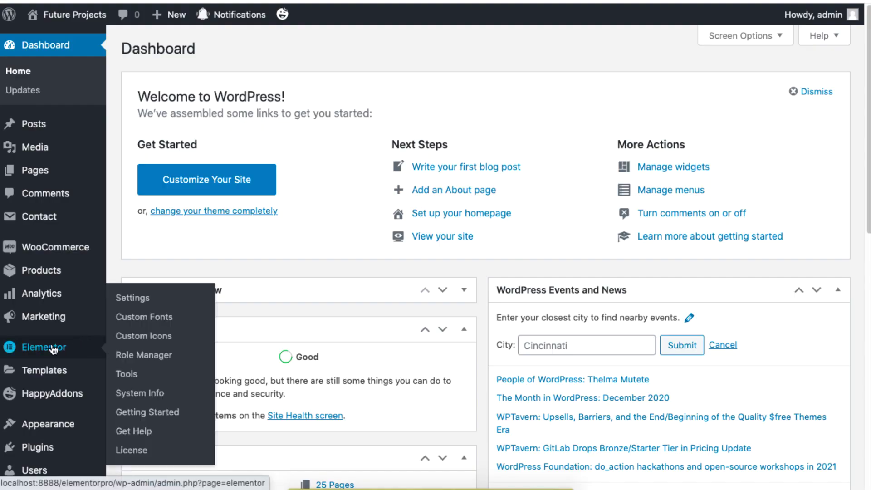
Set Enable Unfiltered File Uploads to Enable in Elementor's Advanced settings and save
click(183, 302)
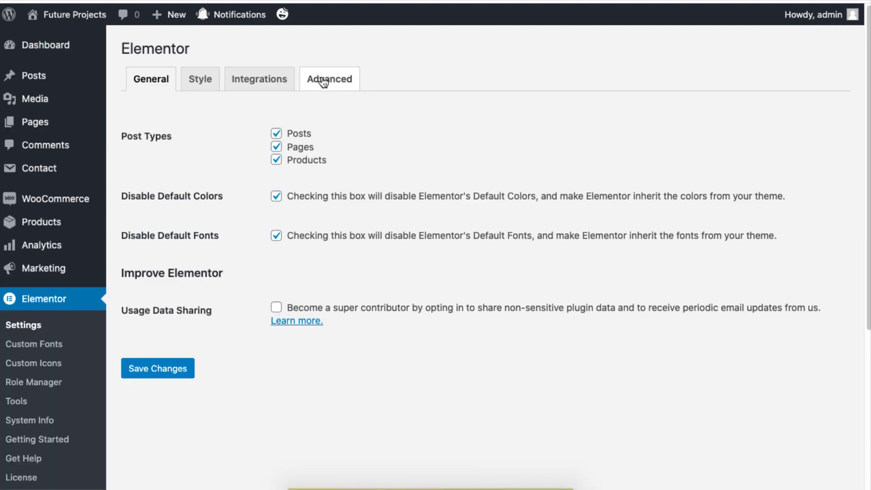
click(323, 81)
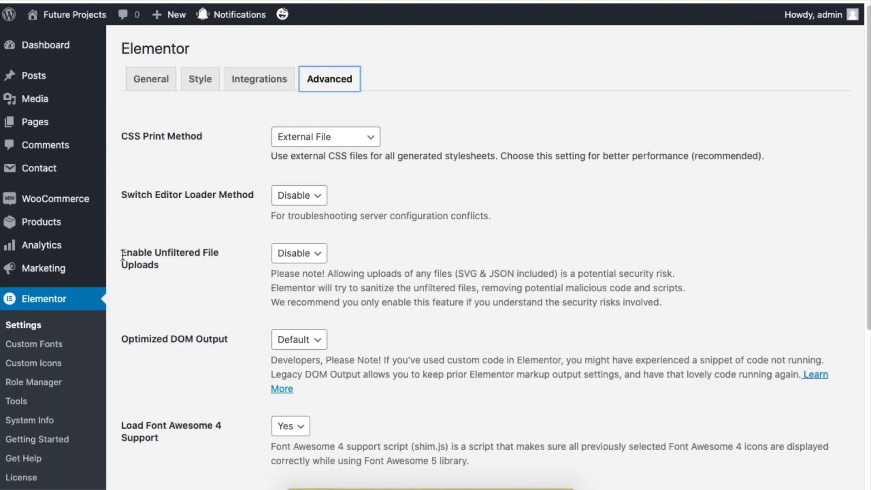
click(300, 255)
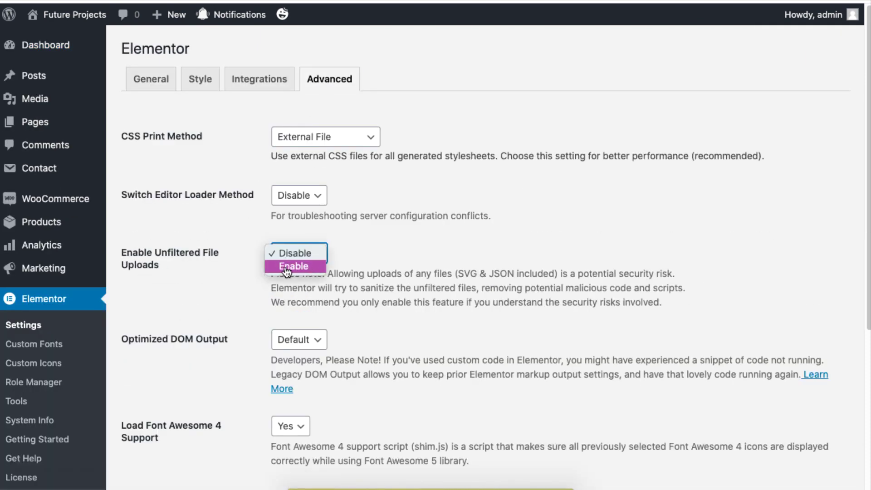
click(307, 271)
scroll(304, 290, down, 5)
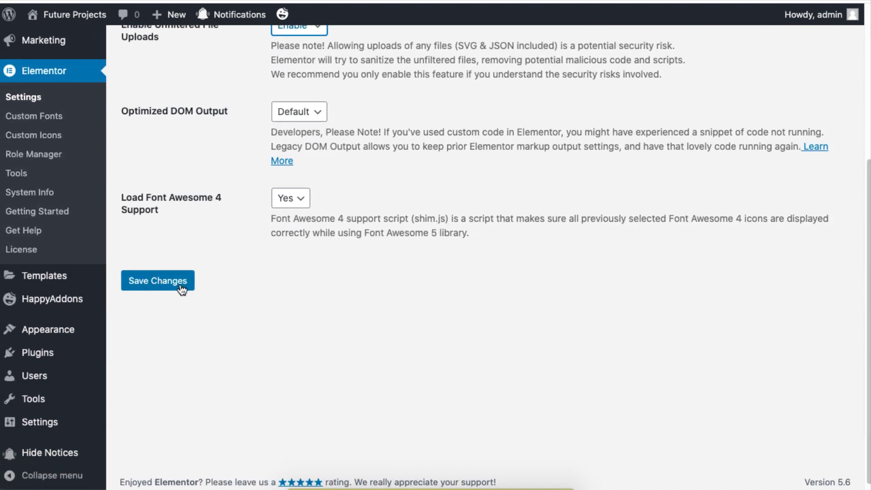
click(180, 286)
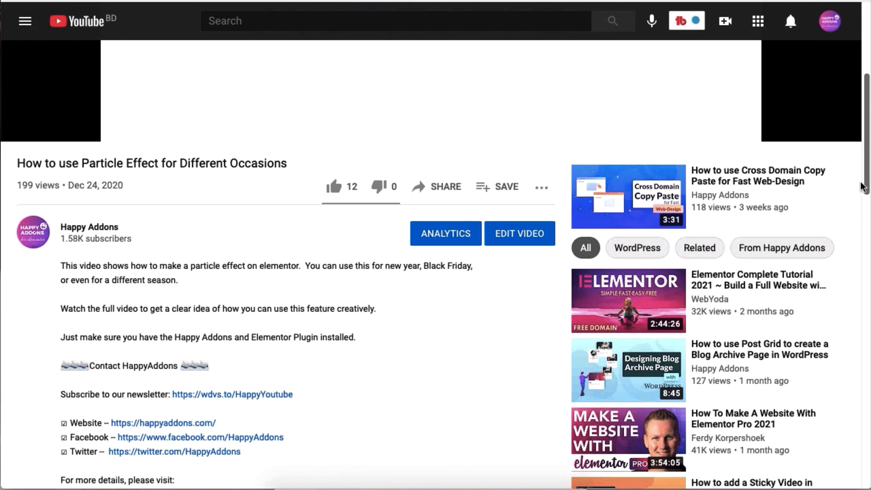
Select the 'Subscribe to our newsletter' line in the video description
drag(294, 212, 61, 213)
triple_click(127, 213)
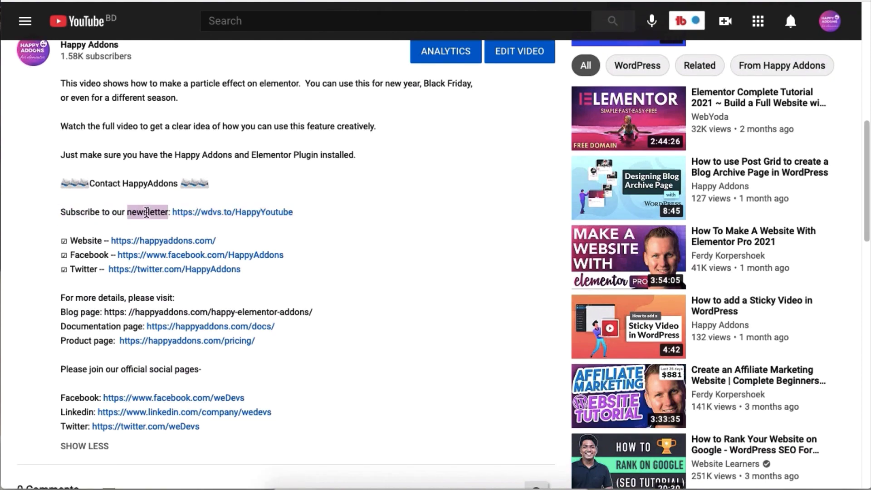